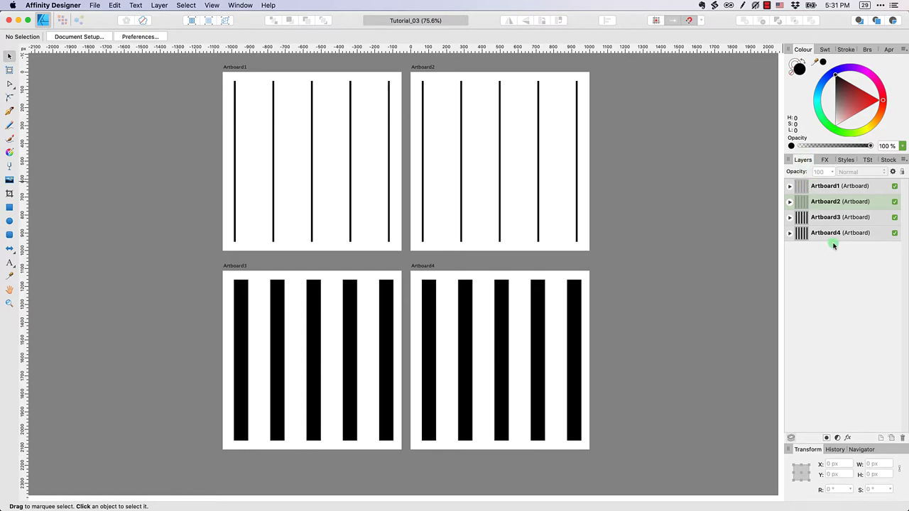
# Lock Artboard2, Artboard3 and Artboard4 in the Layers panel and hide them.
pyautogui.click(875, 200)
pyautogui.click(875, 202)
pyautogui.keyDown('shift'); pyautogui.click(870, 218); pyautogui.keyUp('shift')
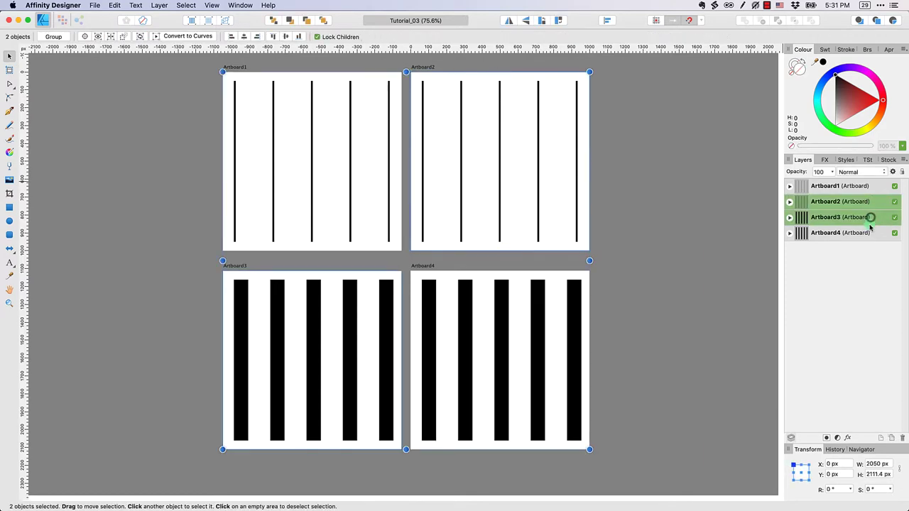
pyautogui.keyDown('shift'); pyautogui.click(868, 234); pyautogui.keyUp('shift')
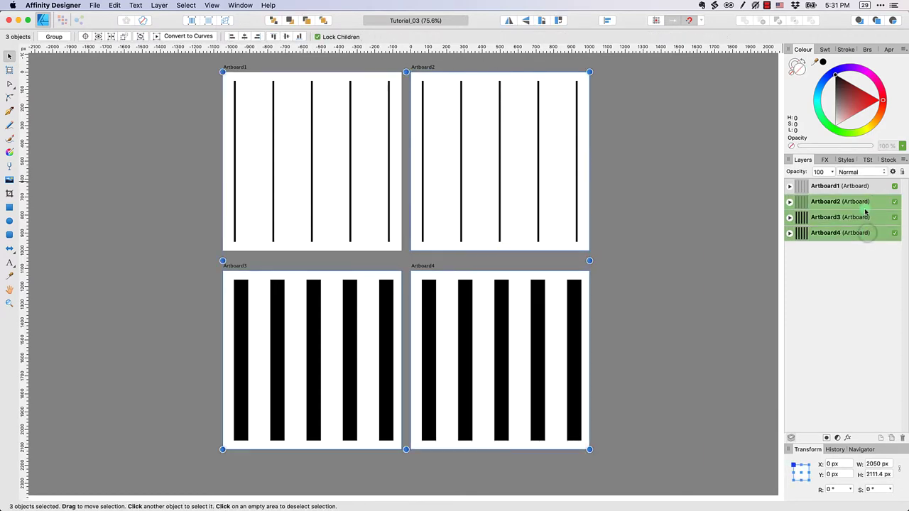
pyautogui.click(853, 202)
pyautogui.click(852, 220)
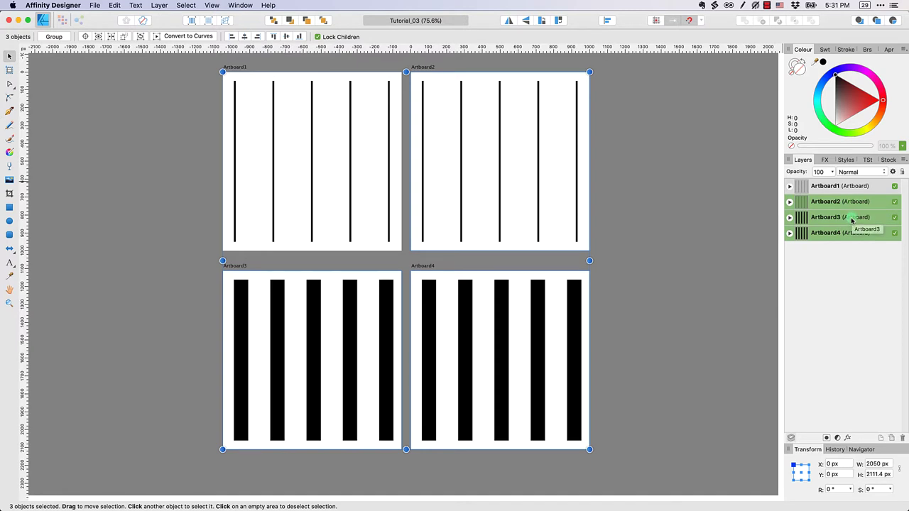
pyautogui.click(902, 174)
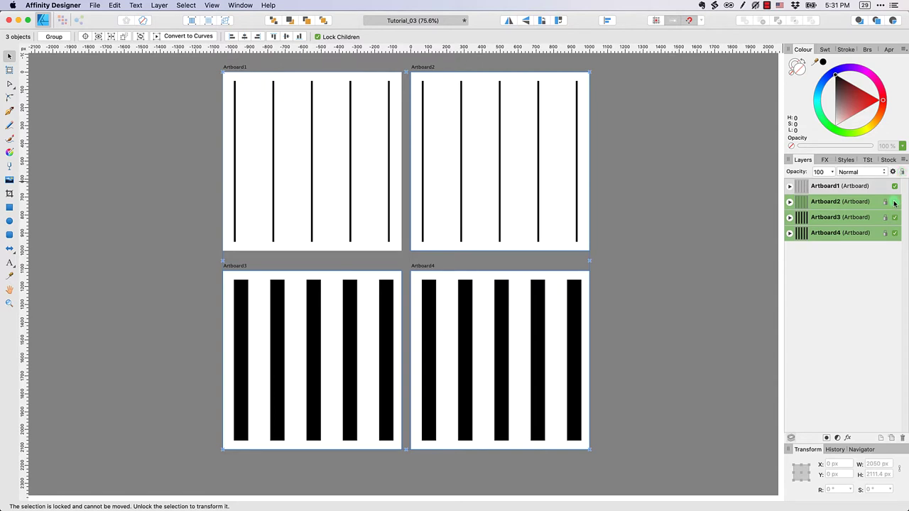
pyautogui.click(894, 202)
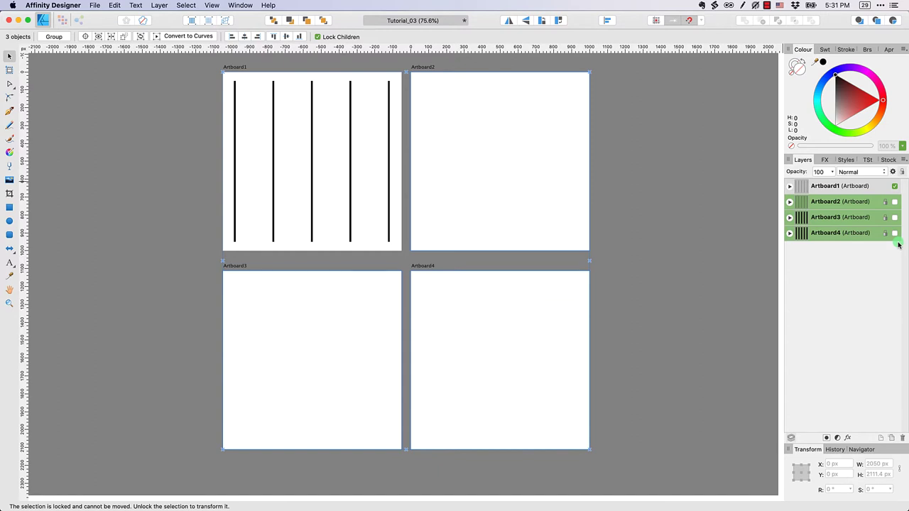
# Zoom to 150% on Artboard1 and pan so Line 1 to Line 5 fill the view.
pyautogui.click(234, 116)
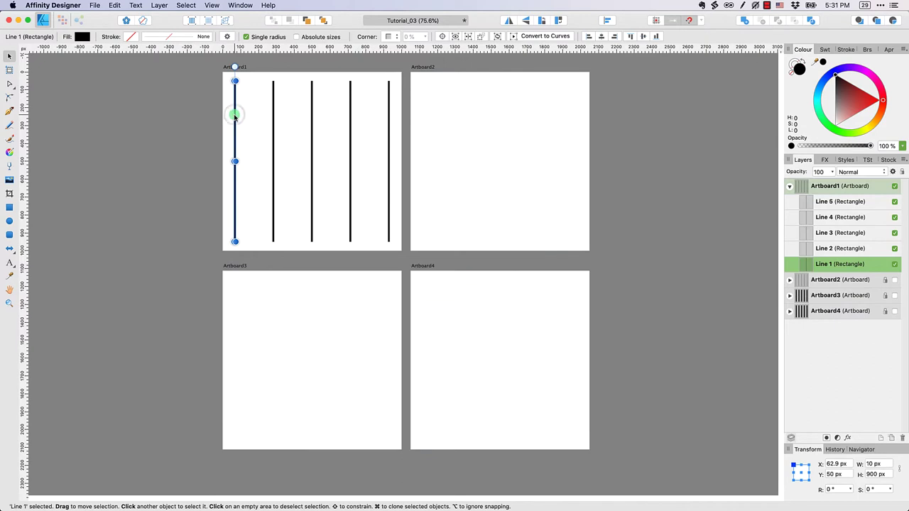
pyautogui.press('super+equal')
pyautogui.press('super+equal')
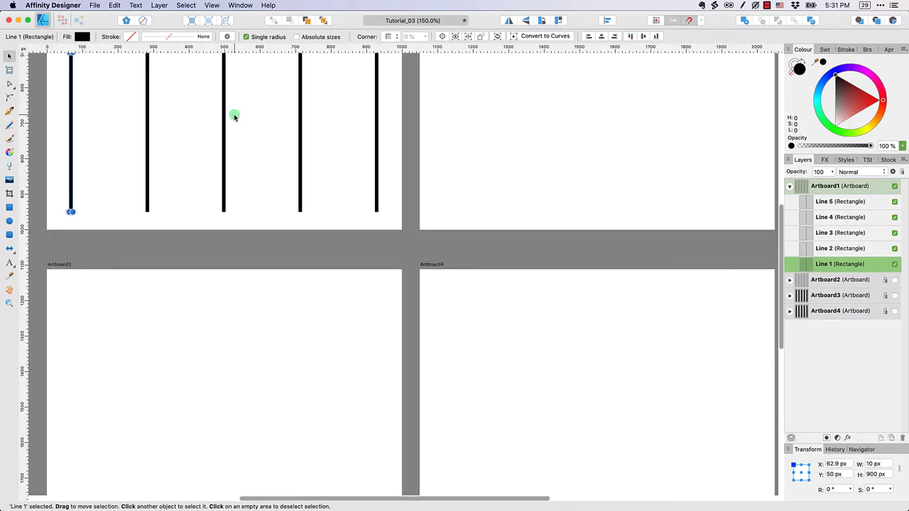
pyautogui.press('super+equal')
pyautogui.moveTo(235, 103); pyautogui.dragTo(471, 306)
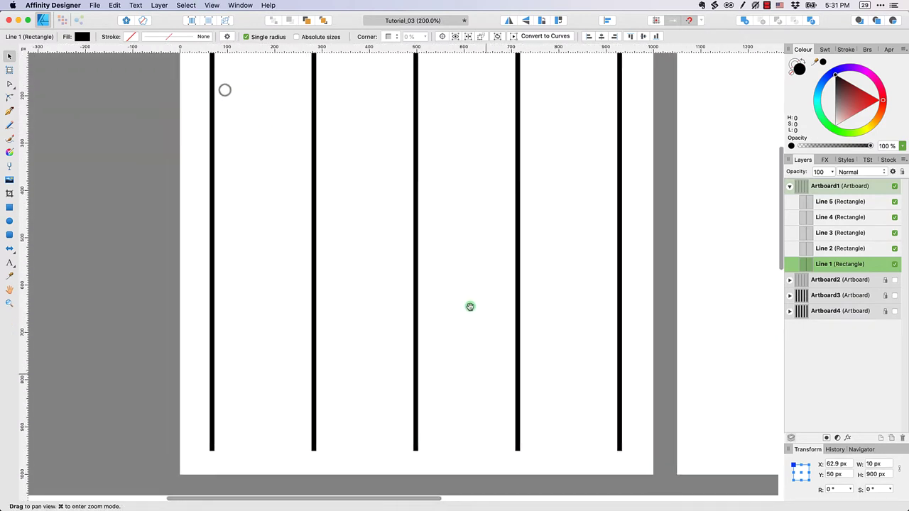
pyautogui.moveTo(480, 133); pyautogui.dragTo(429, 160)
pyautogui.press('super+minus')
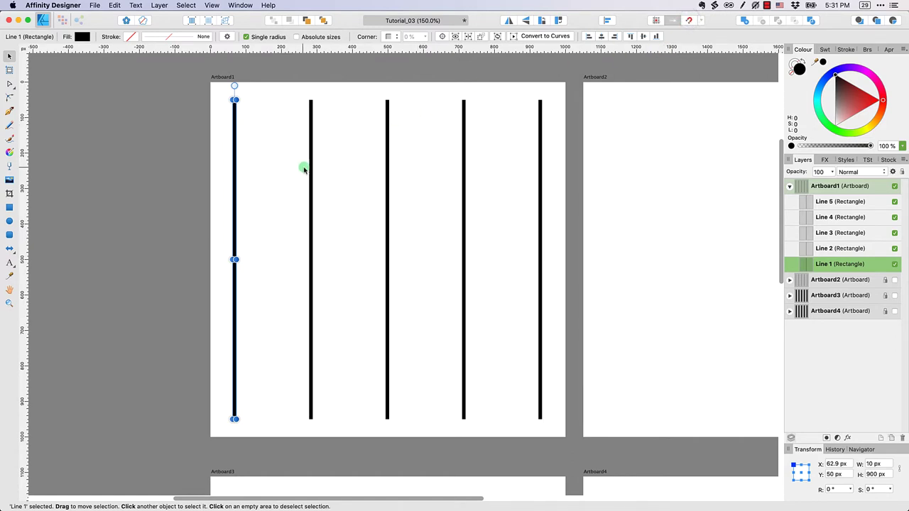
# Drag Line 1 slightly right to about X 99.1 px.
pyautogui.click(281, 165)
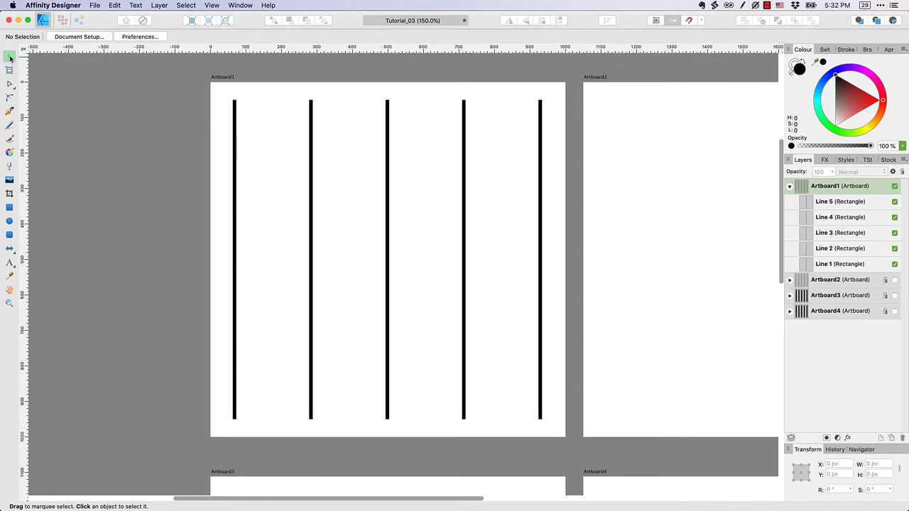
pyautogui.click(235, 136)
pyautogui.moveTo(278, 140); pyautogui.dragTo(280, 142)
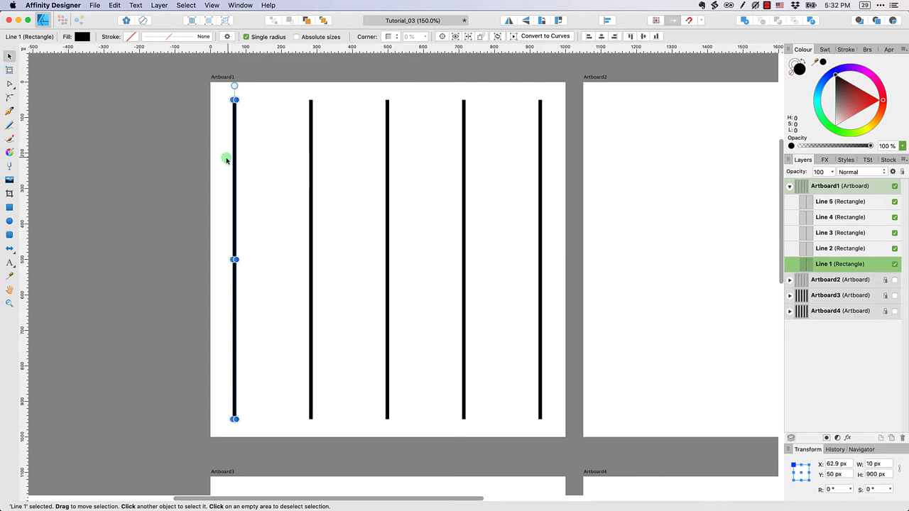
pyautogui.moveTo(235, 157)
pyautogui.mouseDown()
pyautogui.moveTo(544, 176)
pyautogui.moveTo(253, 107)
pyautogui.moveTo(473, 237)
pyautogui.moveTo(258, 177)
pyautogui.moveTo(254, 154)
pyautogui.moveTo(242, 161)
pyautogui.moveTo(286, 161)
pyautogui.moveTo(247, 159)
pyautogui.mouseUp()
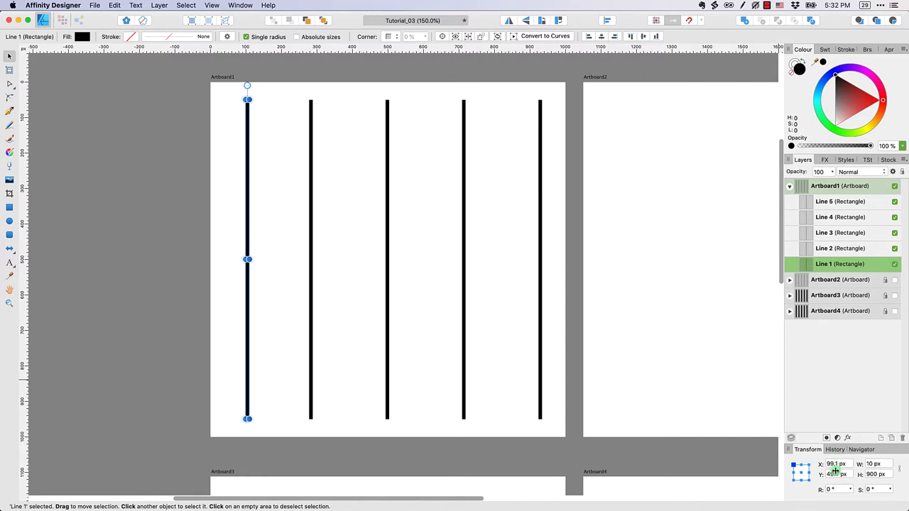
# Set Line 1's height to 100 px in the Transform panel.
pyautogui.doubleClick(873, 474)
pyautogui.write('100')
pyautogui.press('Return')
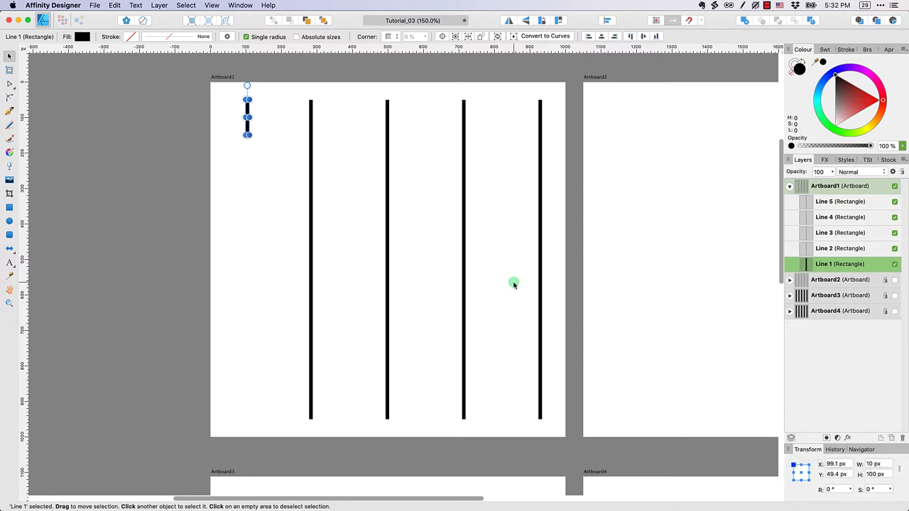
# Reselect the shortened line and work in its W and H fields in the Transform panel.
pyautogui.click(275, 199)
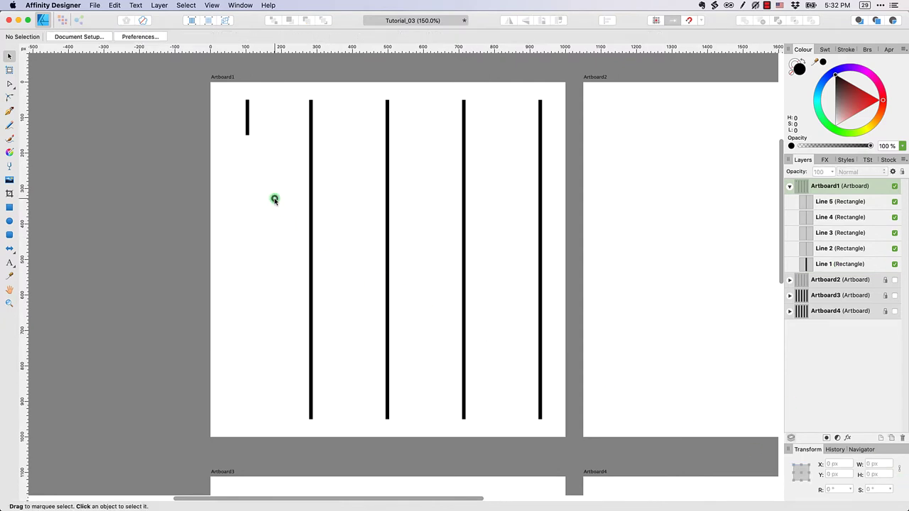
pyautogui.click(247, 120)
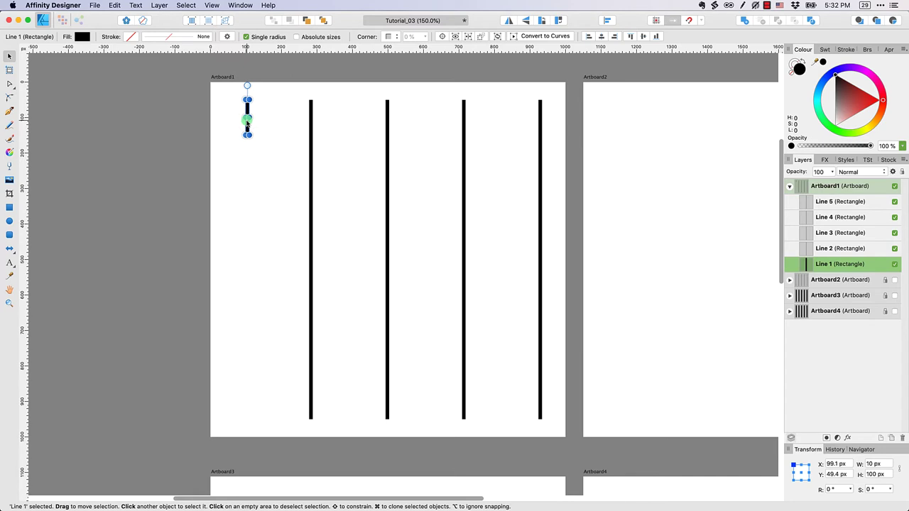
pyautogui.click(876, 465)
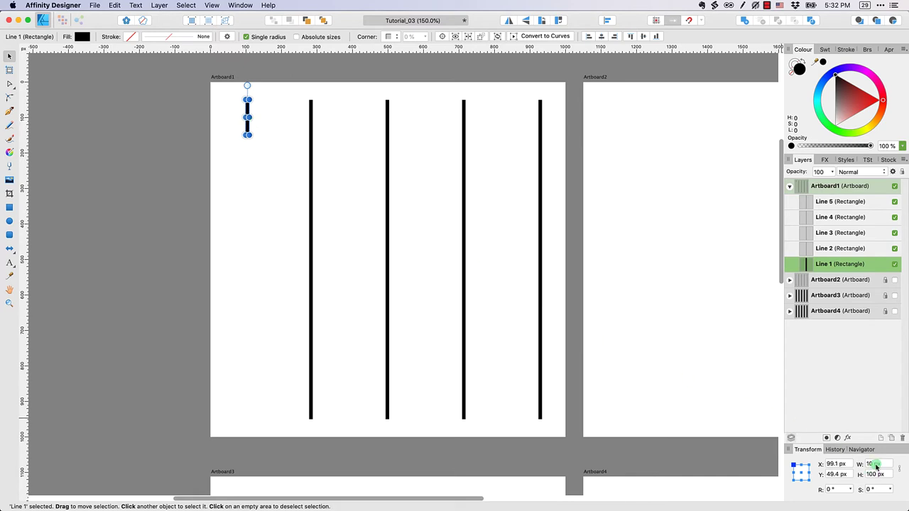
pyautogui.click(870, 466)
pyautogui.moveTo(869, 467); pyautogui.dragTo(881, 467)
pyautogui.click(878, 476)
# Rotate the short line to about 8.8° with the Transform panel's R slider.
pyautogui.click(850, 490)
pyautogui.moveTo(849, 490)
pyautogui.mouseDown()
pyautogui.moveTo(818, 499)
pyautogui.moveTo(859, 501)
pyautogui.mouseUp()
pyautogui.click(872, 474)
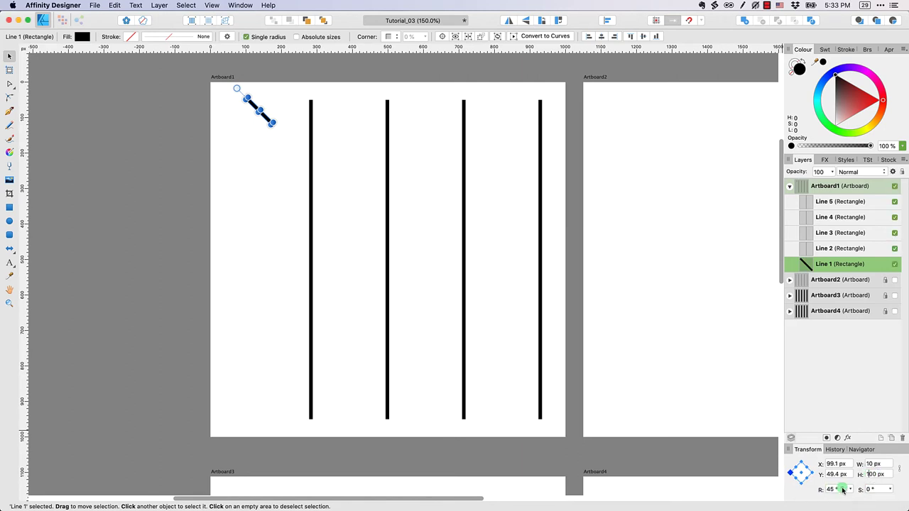
pyautogui.moveTo(847, 490)
pyautogui.mouseDown()
pyautogui.moveTo(849, 500)
pyautogui.moveTo(781, 500)
pyautogui.moveTo(838, 501)
pyautogui.mouseUp()
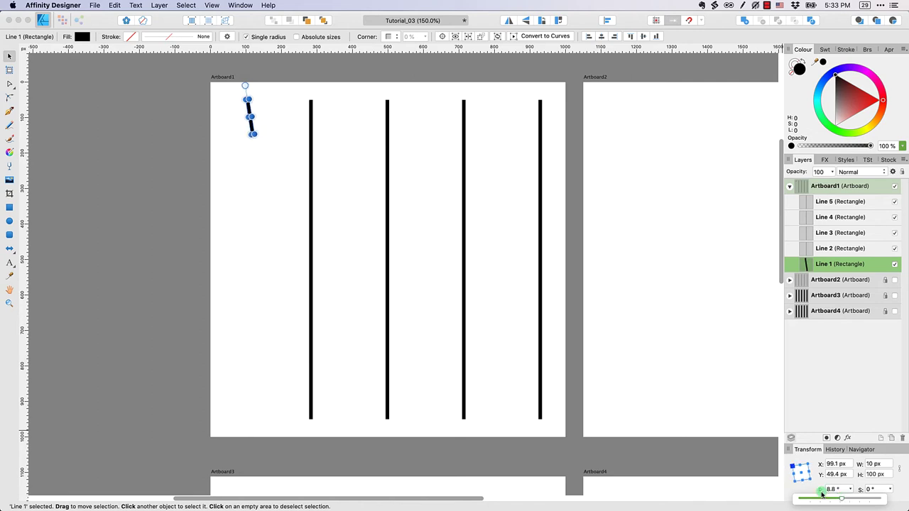
# Set the Transform anchor to centre and swing the line through several angles.
pyautogui.click(790, 469)
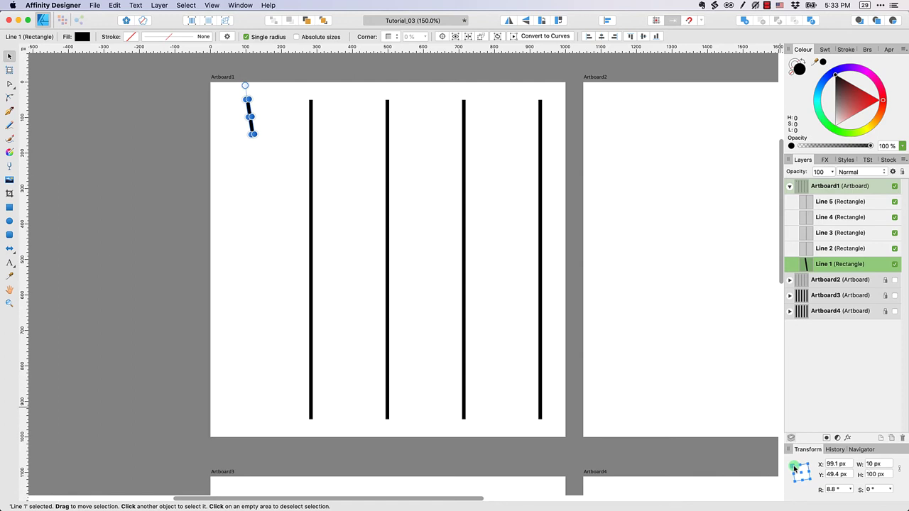
pyautogui.click(800, 471)
pyautogui.click(850, 489)
pyautogui.moveTo(850, 501)
pyautogui.mouseDown()
pyautogui.moveTo(868, 501)
pyautogui.moveTo(806, 502)
pyautogui.moveTo(848, 502)
pyautogui.mouseUp()
# Try a bottom-centre pivot at 45°, then restore the centre anchor with rotation near 0.6°.
pyautogui.click(802, 478)
pyautogui.click(831, 490)
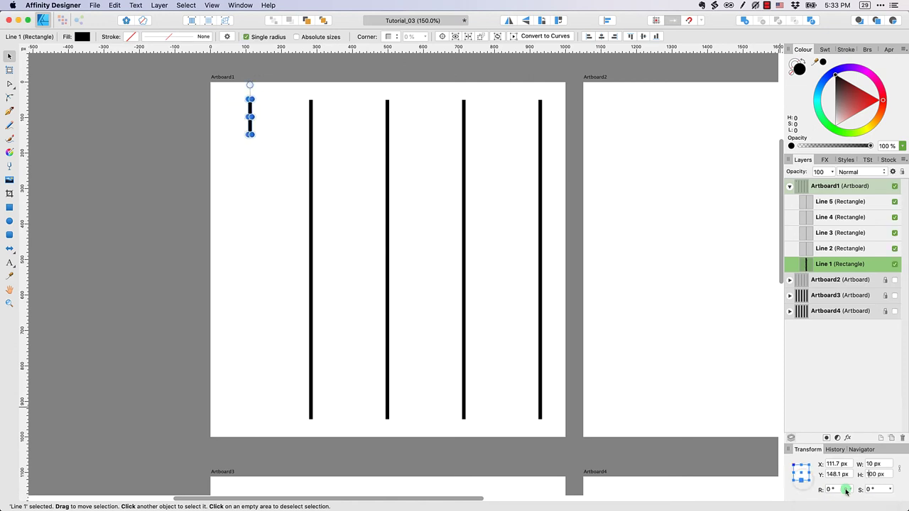
pyautogui.click(850, 489)
pyautogui.moveTo(850, 501)
pyautogui.mouseDown()
pyautogui.moveTo(827, 500)
pyautogui.moveTo(860, 501)
pyautogui.moveTo(836, 500)
pyautogui.moveTo(849, 500)
pyautogui.mouseUp()
pyautogui.click(801, 473)
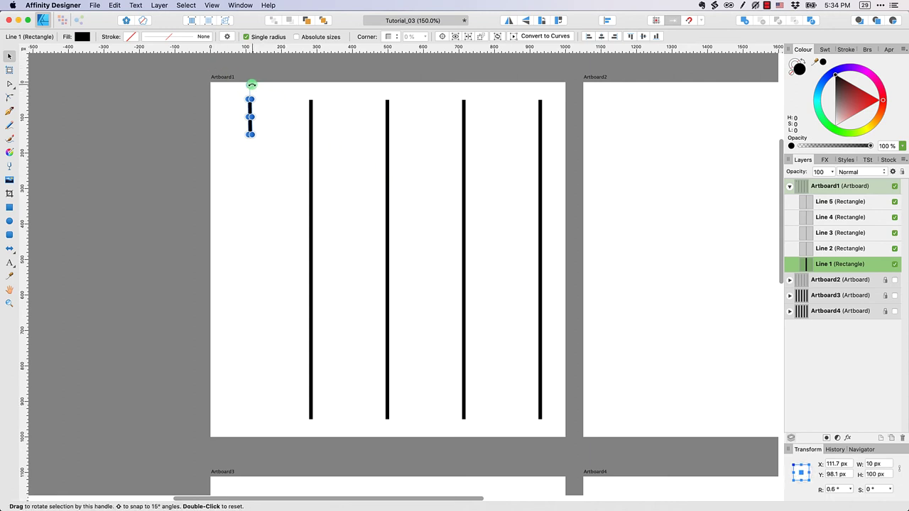
# Rotate Line 1 by its handle, then leave it upright at X 143, Y 227.6 px (0.3°).
pyautogui.moveTo(250, 84); pyautogui.dragTo(249, 124)
pyautogui.click(271, 98)
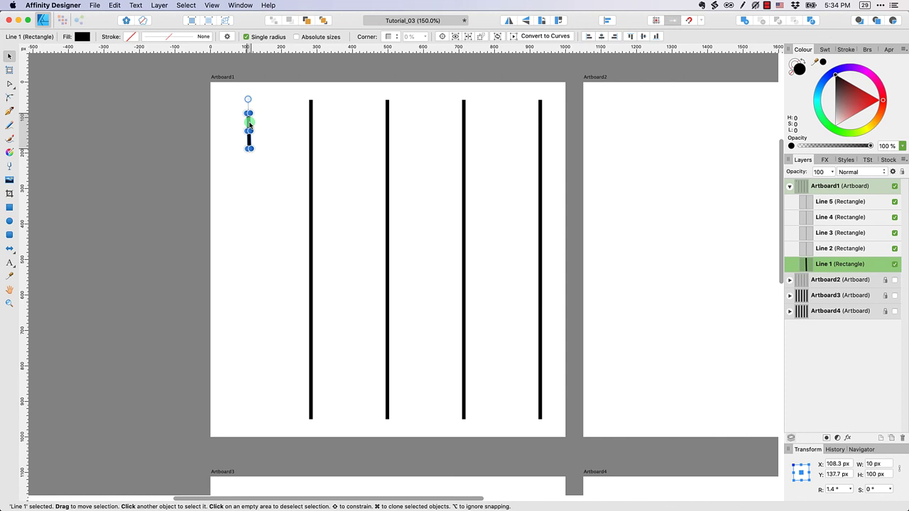
pyautogui.moveTo(248, 99); pyautogui.dragTo(260, 154)
pyautogui.click(268, 135)
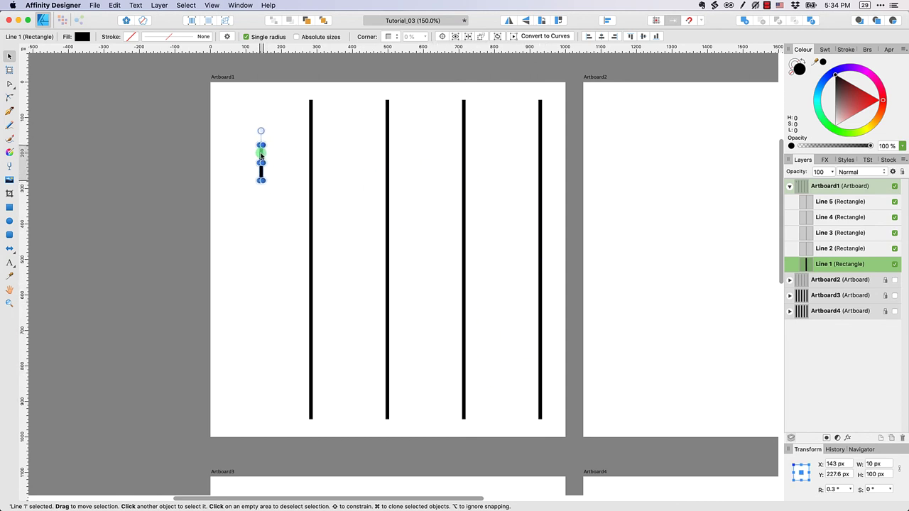